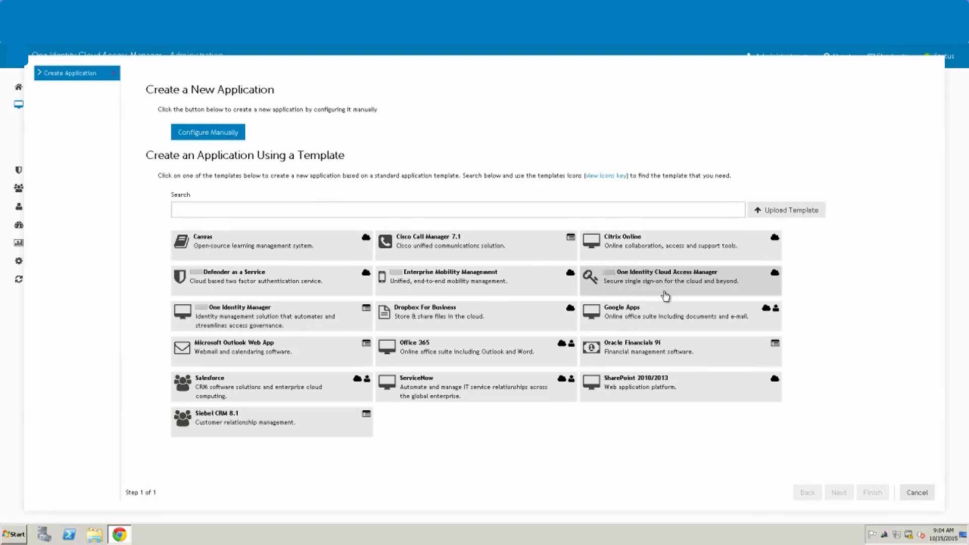
# Step: Choose Configure Manually to create the new application without a template
pyautogui.click(216, 136)
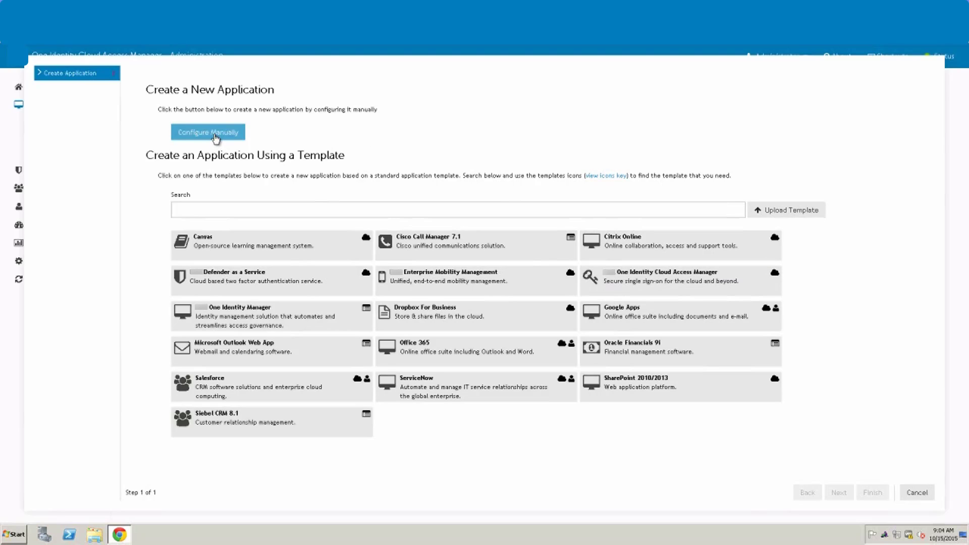
pyautogui.click(216, 135)
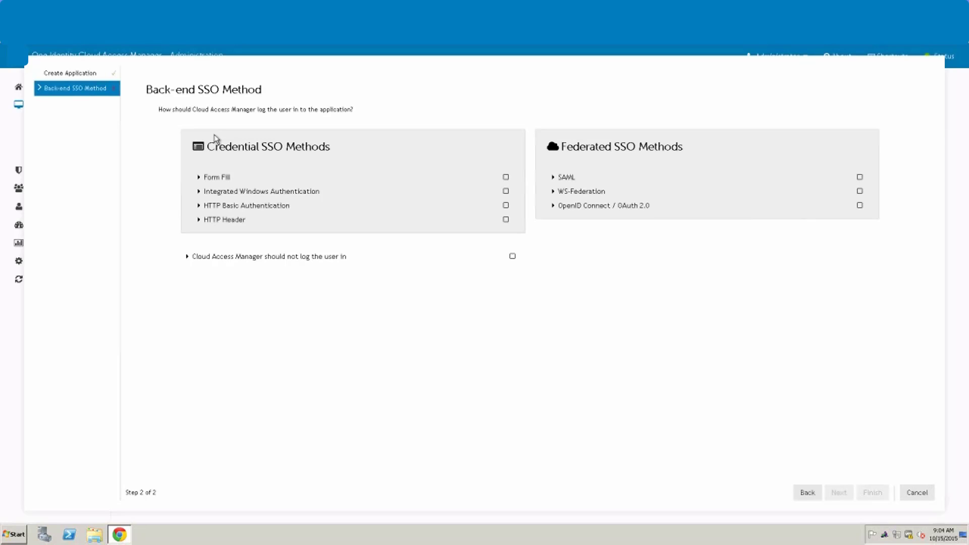
# Step: Select Form Fill as the credential SSO method and continue to the next wizard step
pyautogui.click(228, 181)
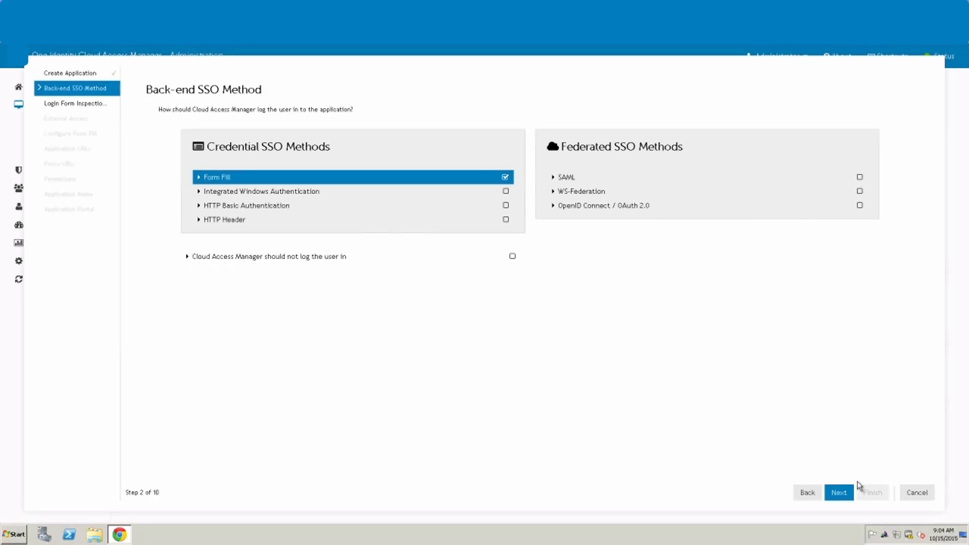
pyautogui.click(840, 494)
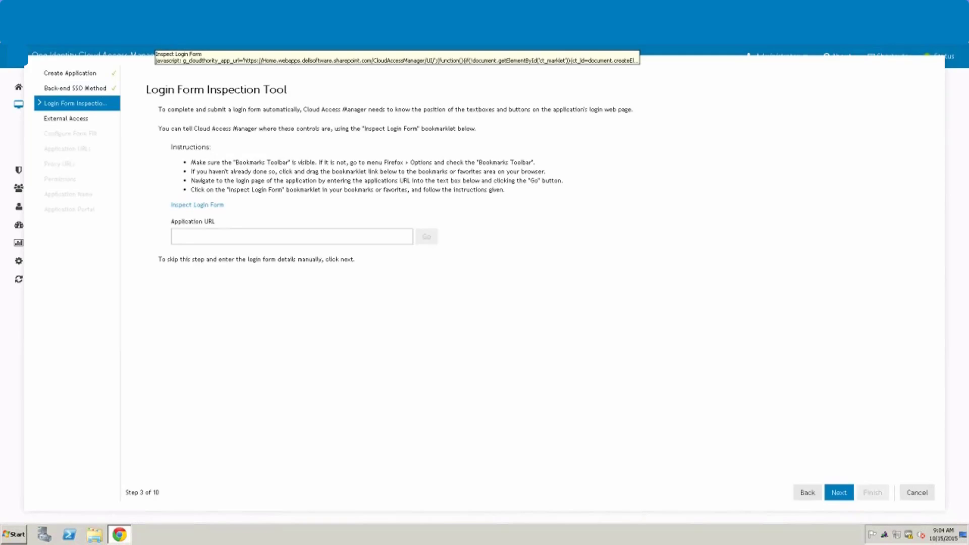
# Step: Open Evernote's Sign in page in a new tab, then return to the Cloud Access Manager tab
pyautogui.hotkey('ctrl', 't')
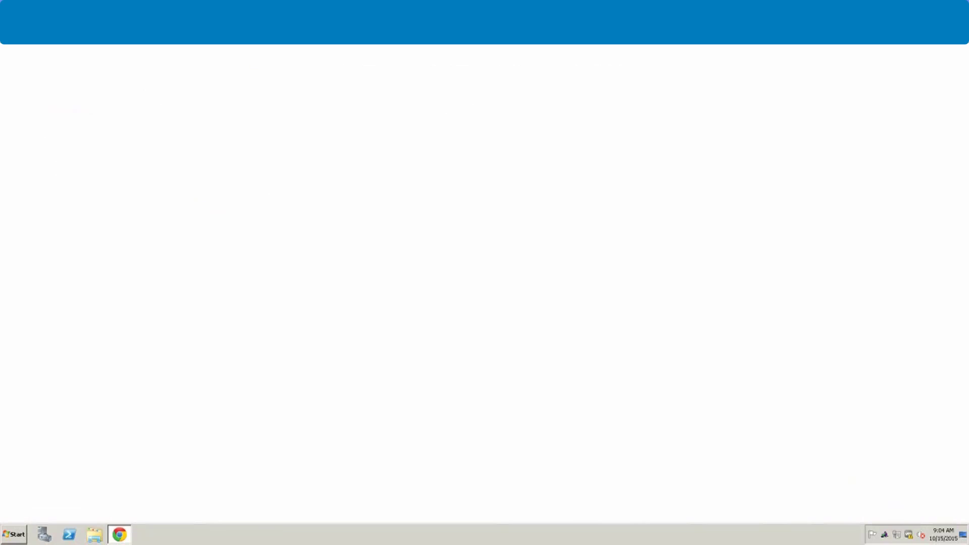
pyautogui.write('ever')
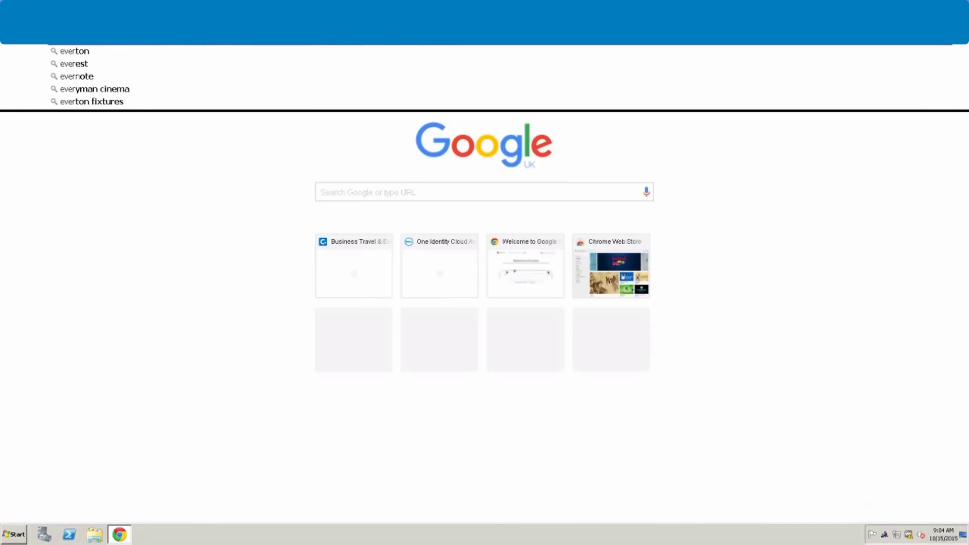
pyautogui.write('note')
pyautogui.press('Return')
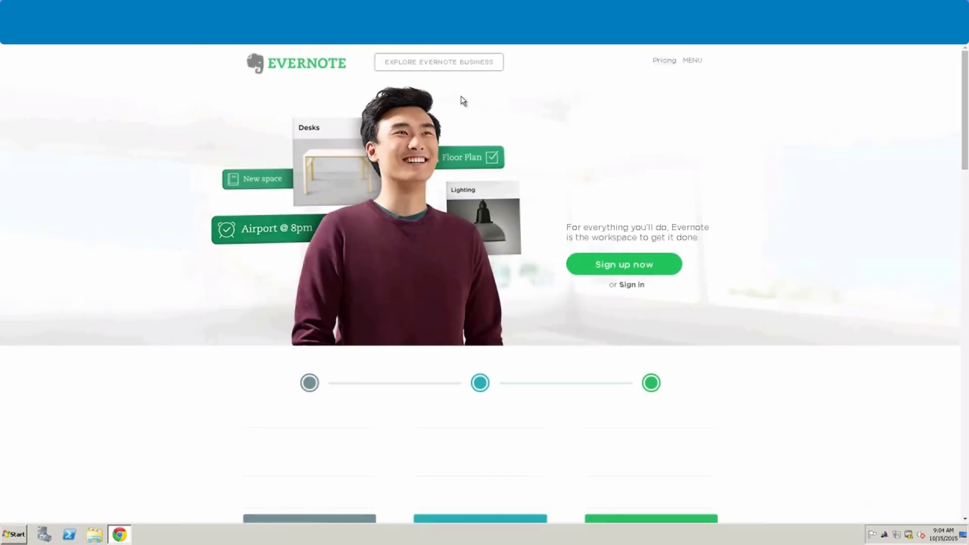
pyautogui.click(638, 286)
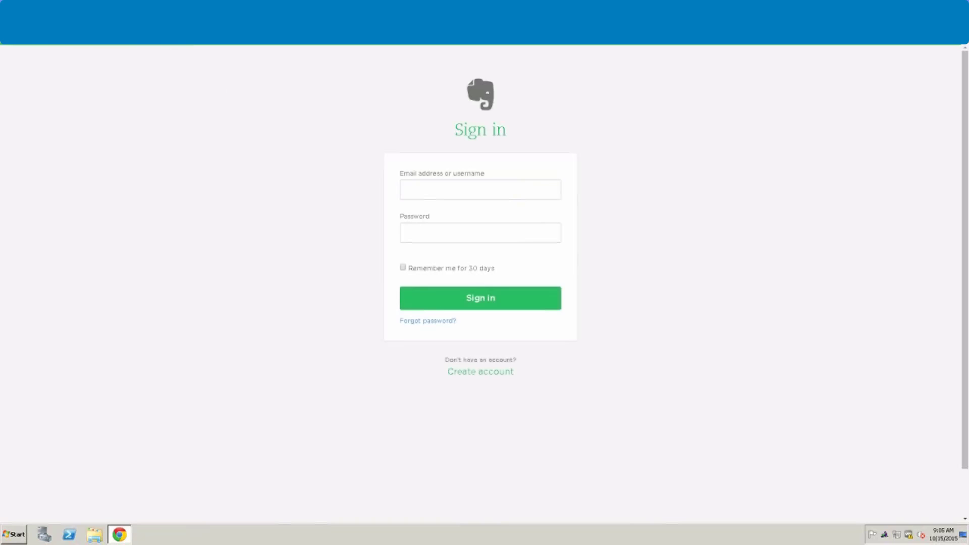
pyautogui.click(101, 7)
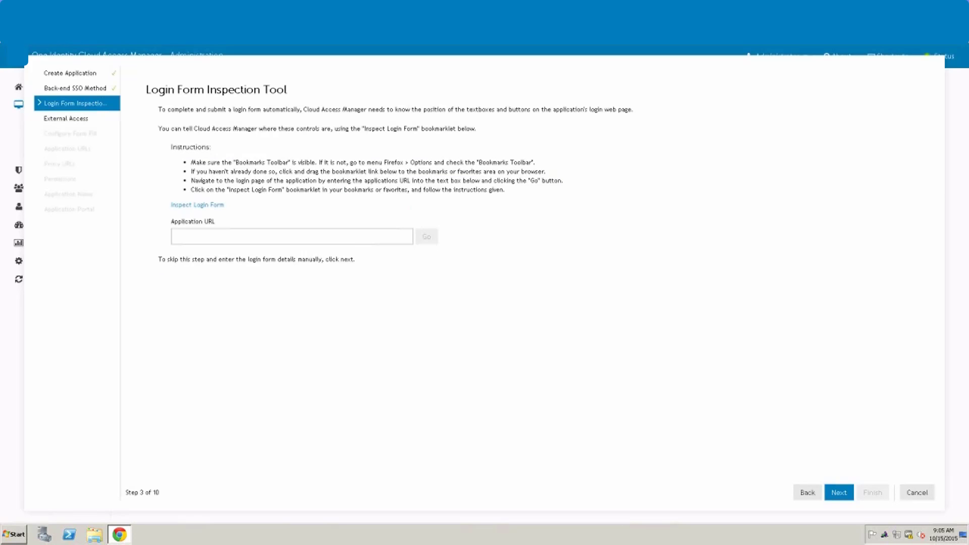
pyautogui.click(207, 237)
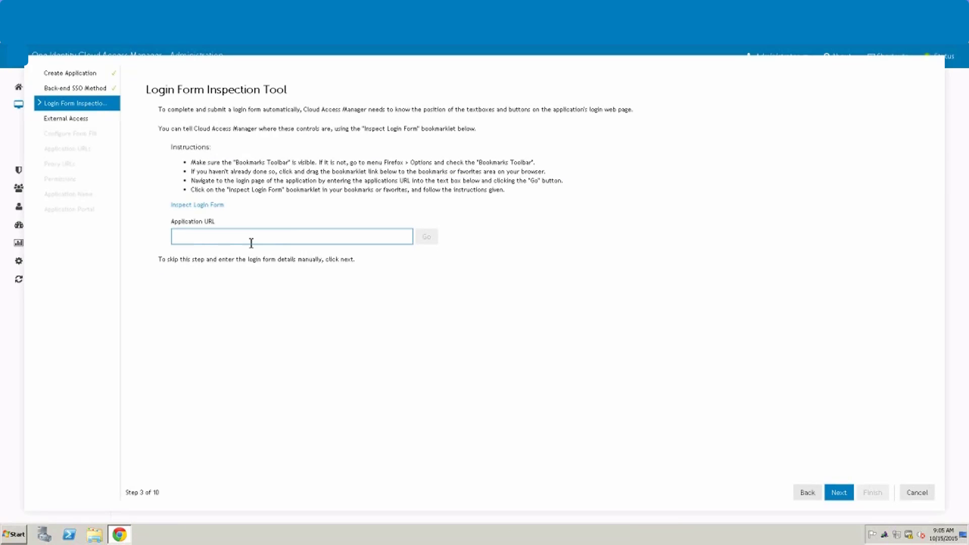
pyautogui.write('https://www.evernote.com/Login.action?targetUrl=%2FHome.action')
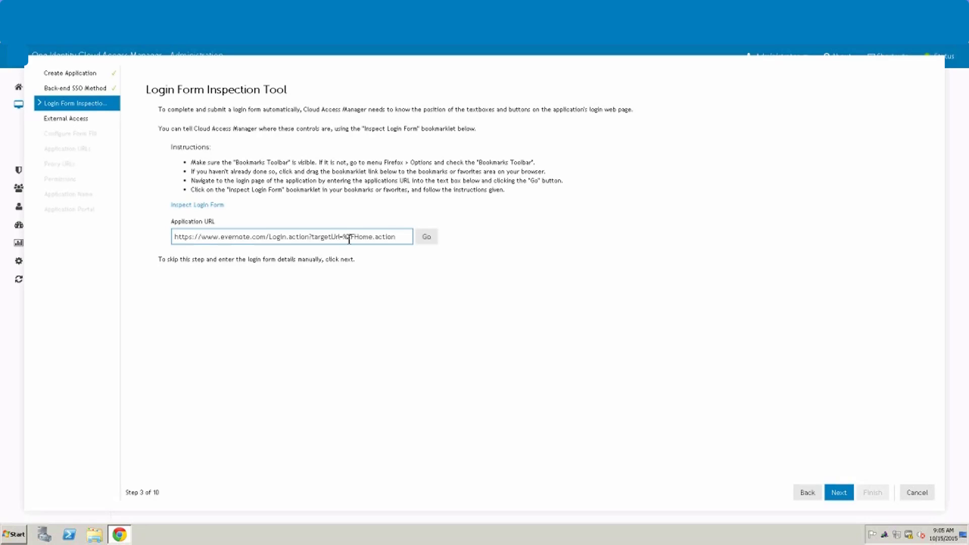
pyautogui.click(309, 237)
pyautogui.keyDown('shift'); pyautogui.click(412, 238); pyautogui.keyUp('shift')
pyautogui.press('BackSpace')
# Step: Load the Evernote login page and place the inspection panel beside the sign-in form
pyautogui.click(426, 237)
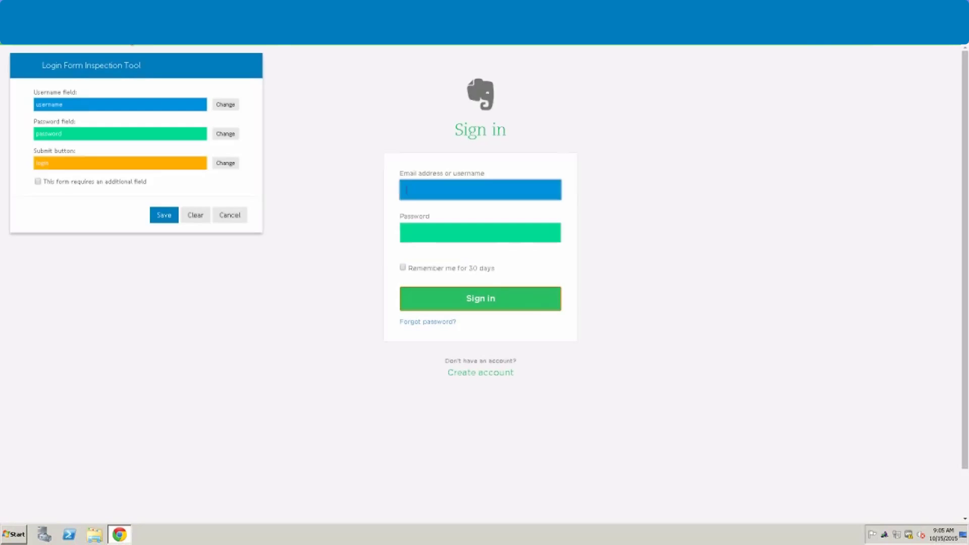
pyautogui.moveTo(136, 64); pyautogui.dragTo(268, 168)
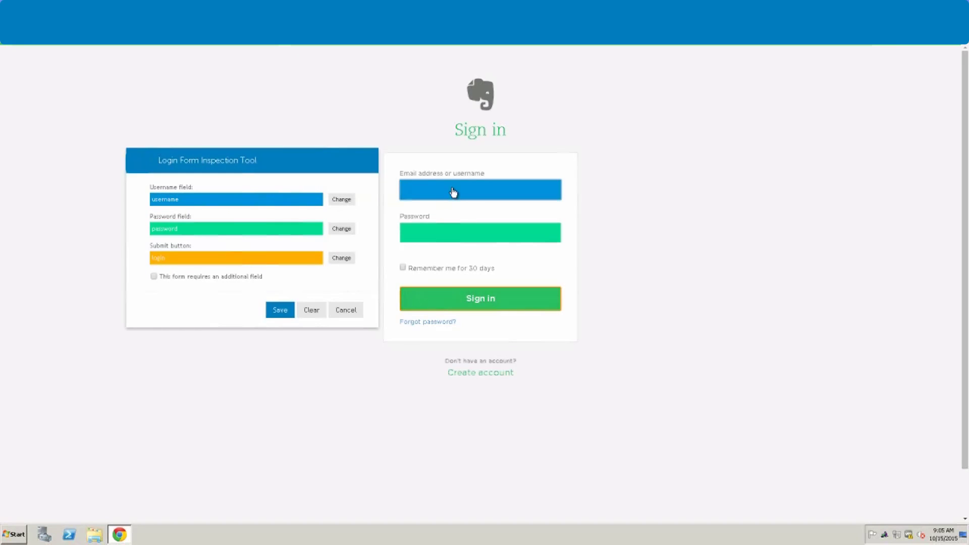
pyautogui.click(347, 201)
pyautogui.click(479, 193)
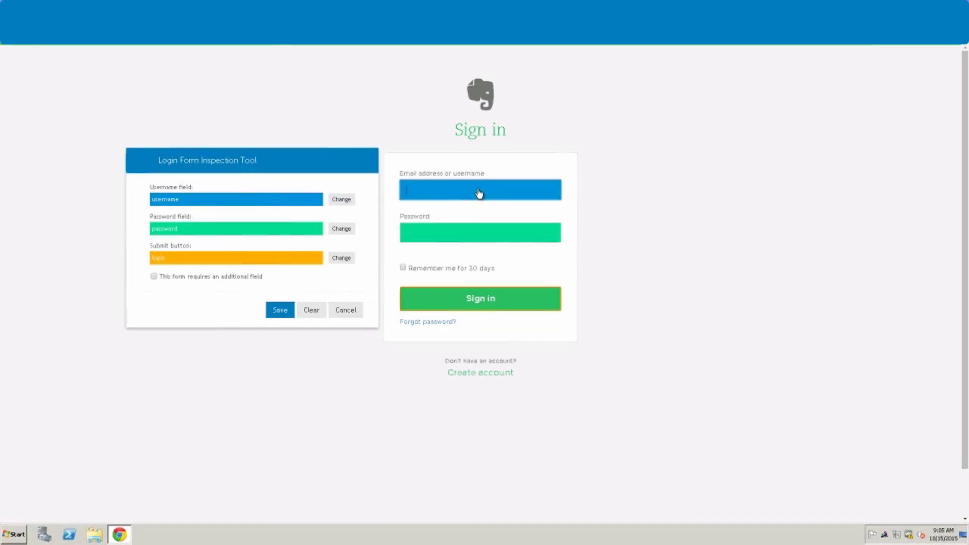
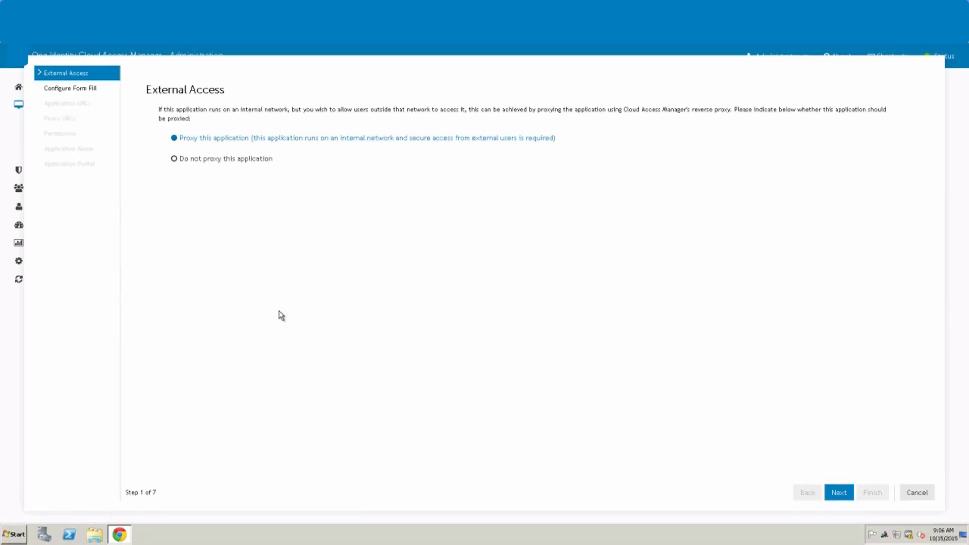
# Step: Set the Evernote form-fill delay in the Advanced panel to 100 ms
pyautogui.click(842, 495)
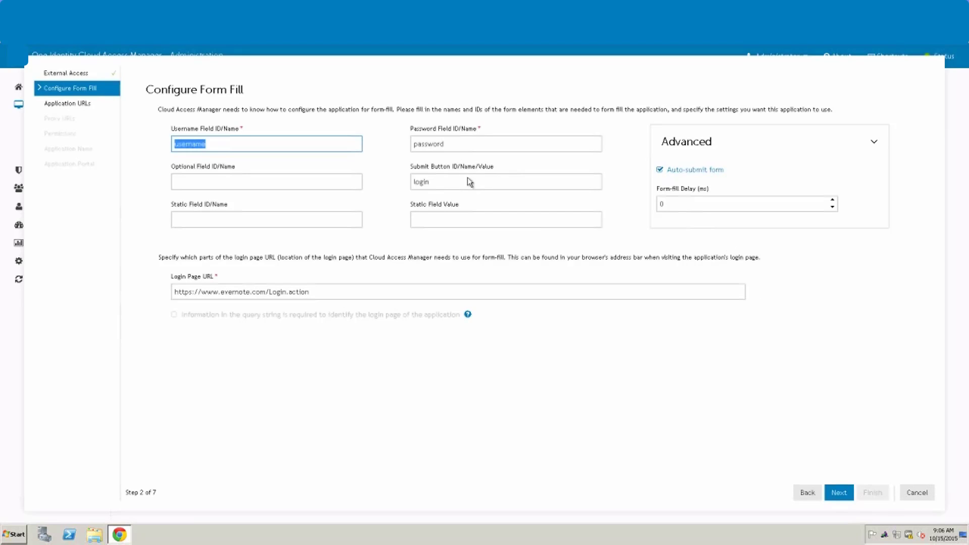
pyautogui.click(664, 205)
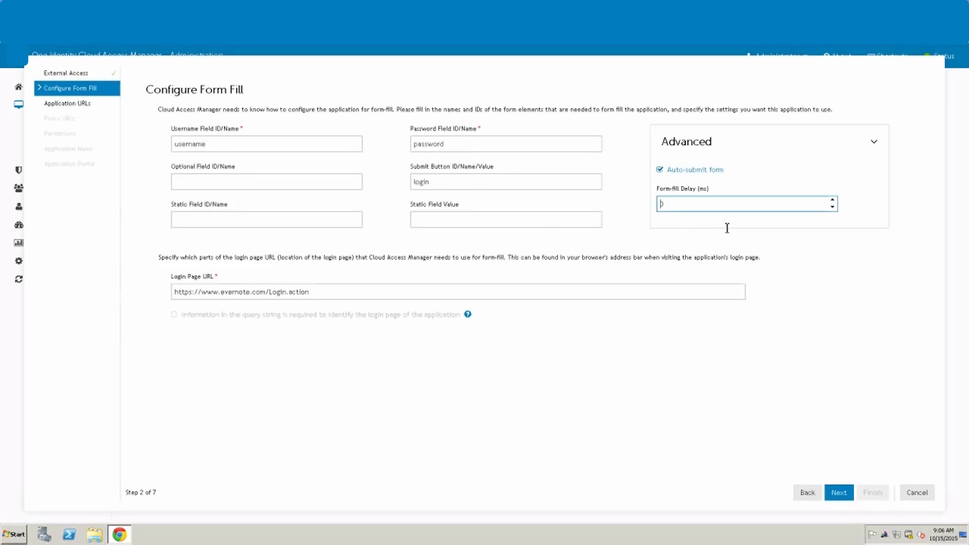
pyautogui.write('1000')
pyautogui.click(837, 496)
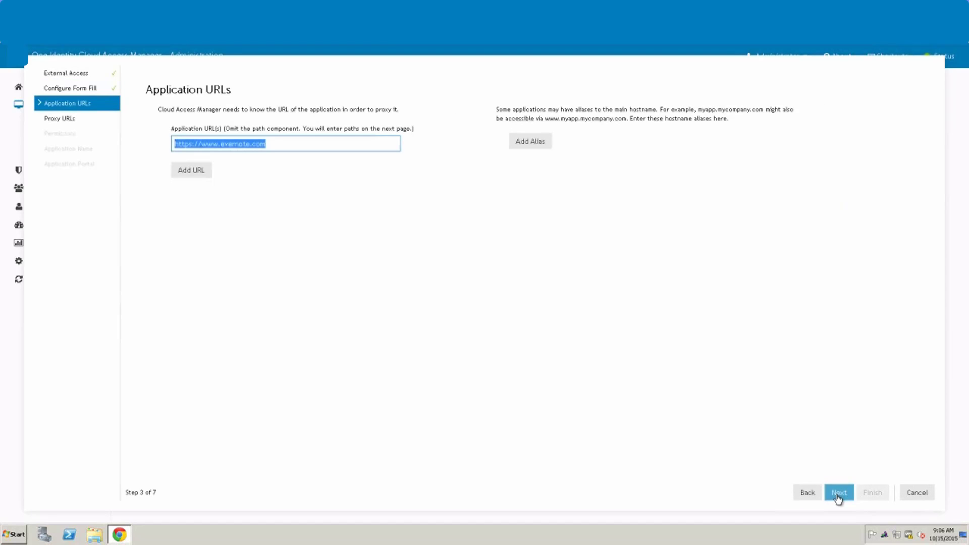
# Step: Change the proxy host name from Home to Evernote
pyautogui.click(838, 492)
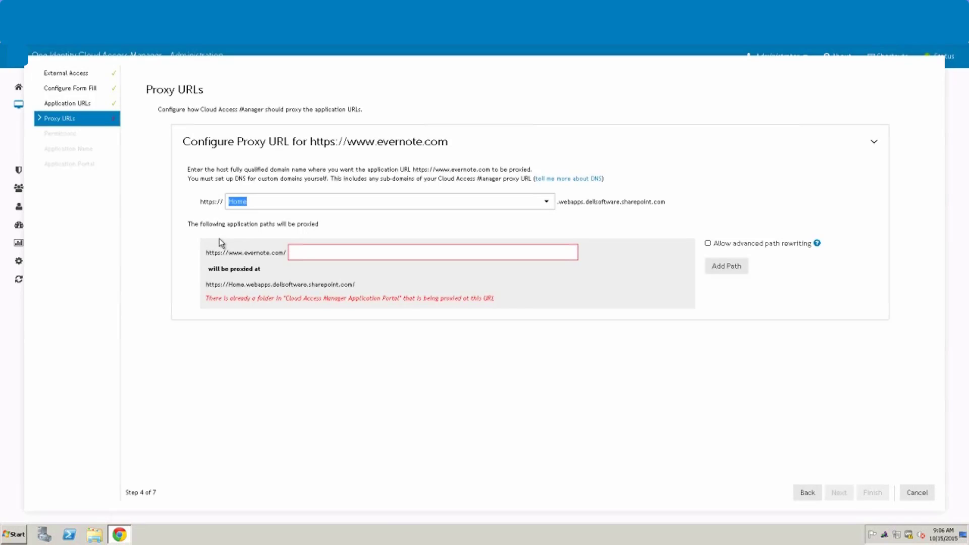
pyautogui.click(255, 202)
pyautogui.moveTo(254, 203); pyautogui.dragTo(214, 203)
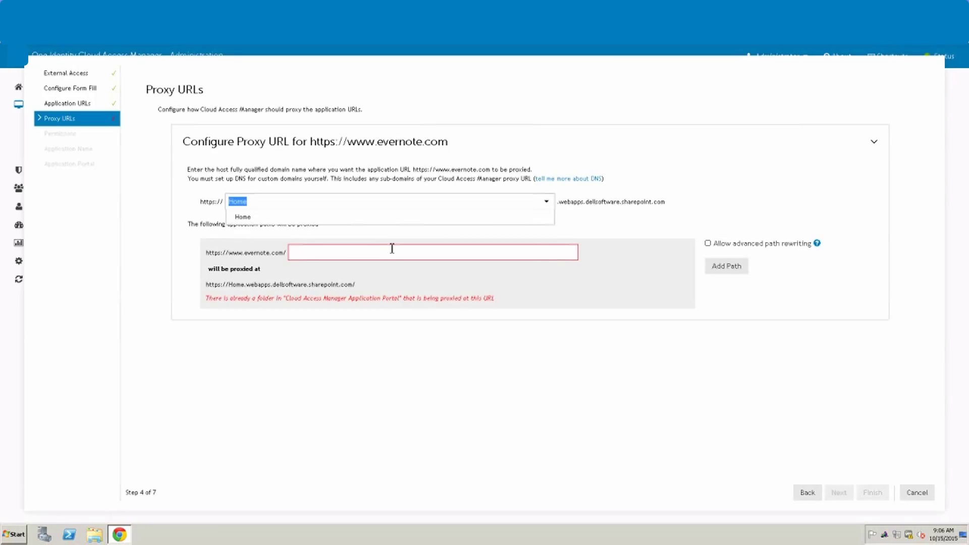
pyautogui.write('Ever')
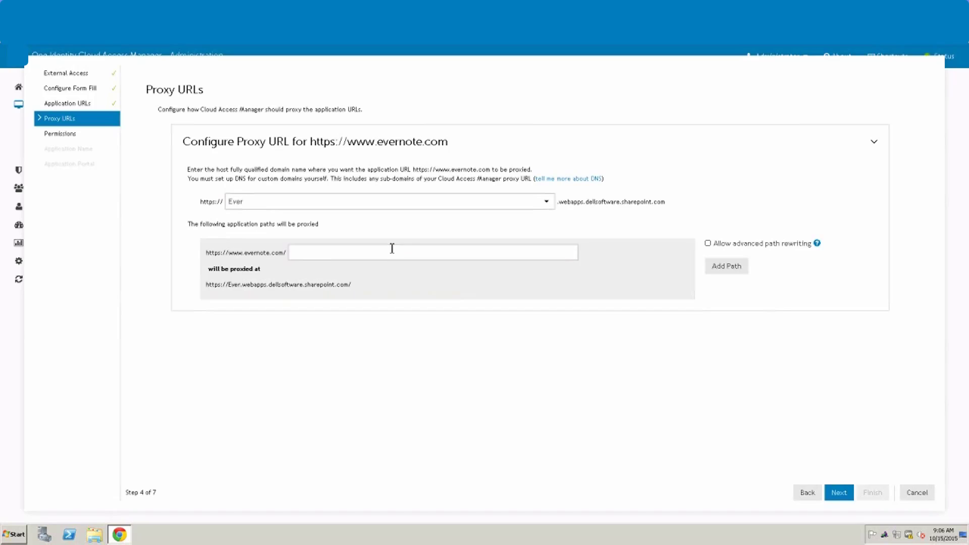
pyautogui.write('note')
pyautogui.click(839, 494)
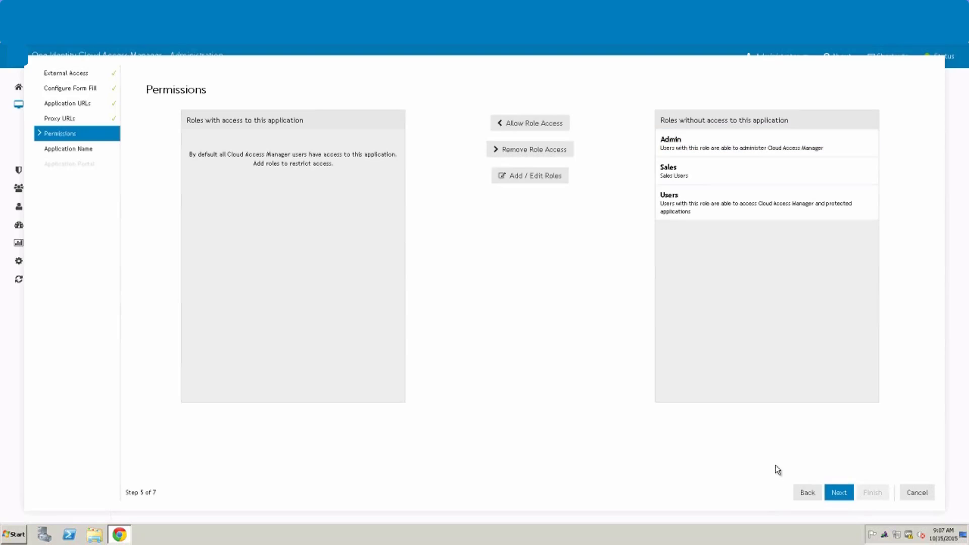
# Step: Rename the application from Welcome Back to EverNote
pyautogui.click(838, 493)
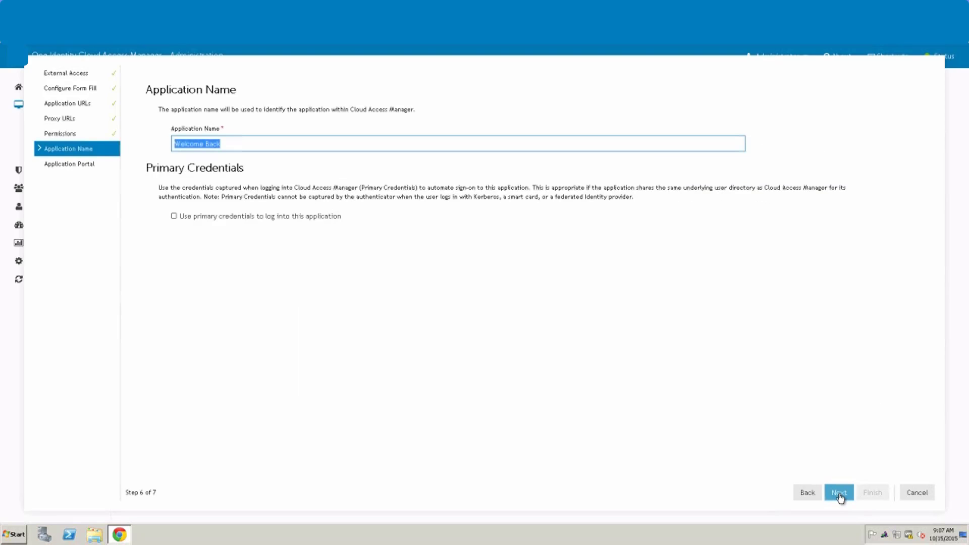
pyautogui.click(235, 144)
pyautogui.moveTo(222, 143); pyautogui.dragTo(129, 140)
pyautogui.write('EverNote')
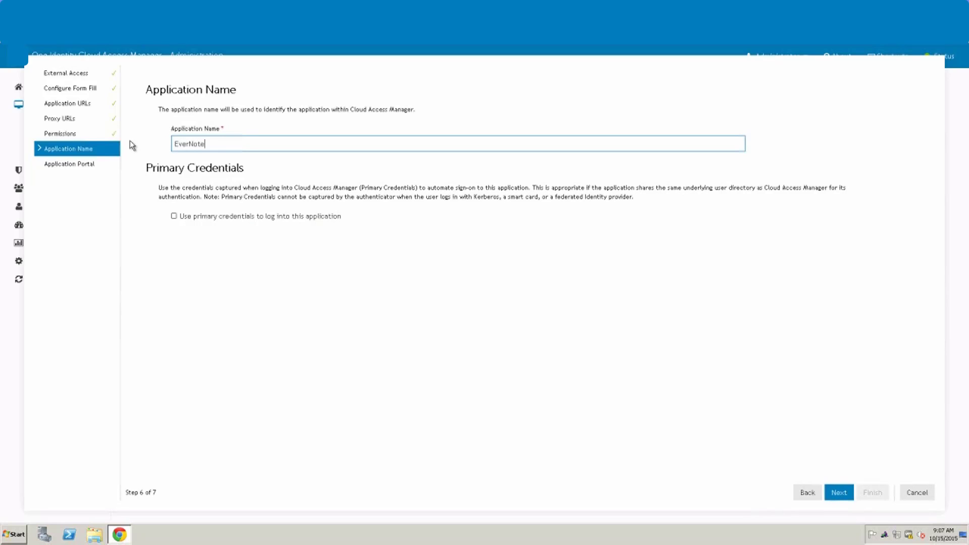
pyautogui.click(839, 492)
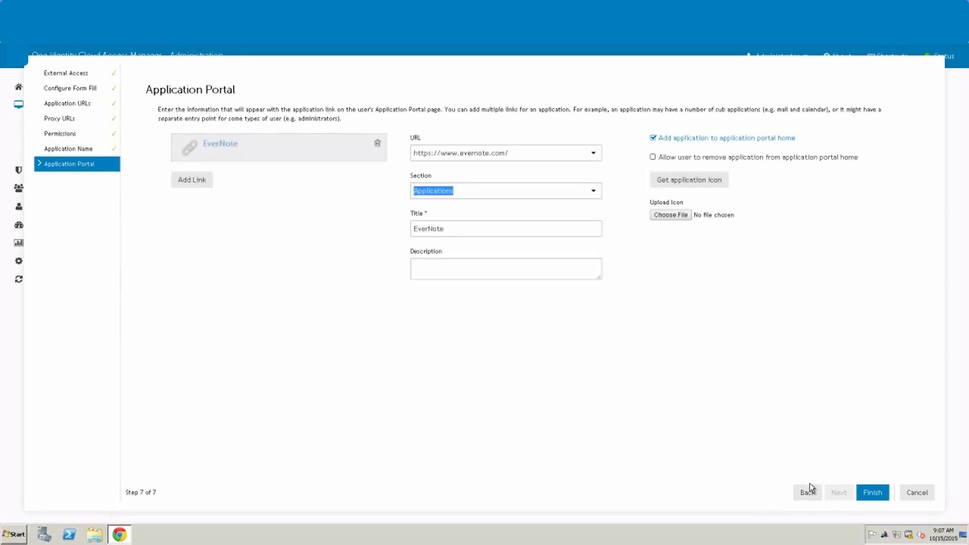
pyautogui.click(697, 184)
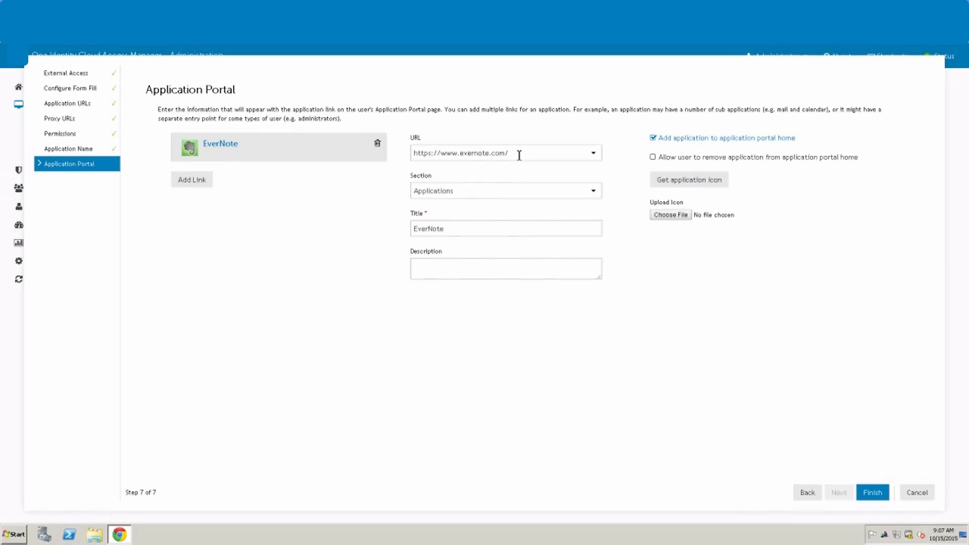
pyautogui.moveTo(519, 153); pyautogui.dragTo(311, 150)
pyautogui.write('https://www.evernote.com/Login.action?targetUrl=%2FHome.action')
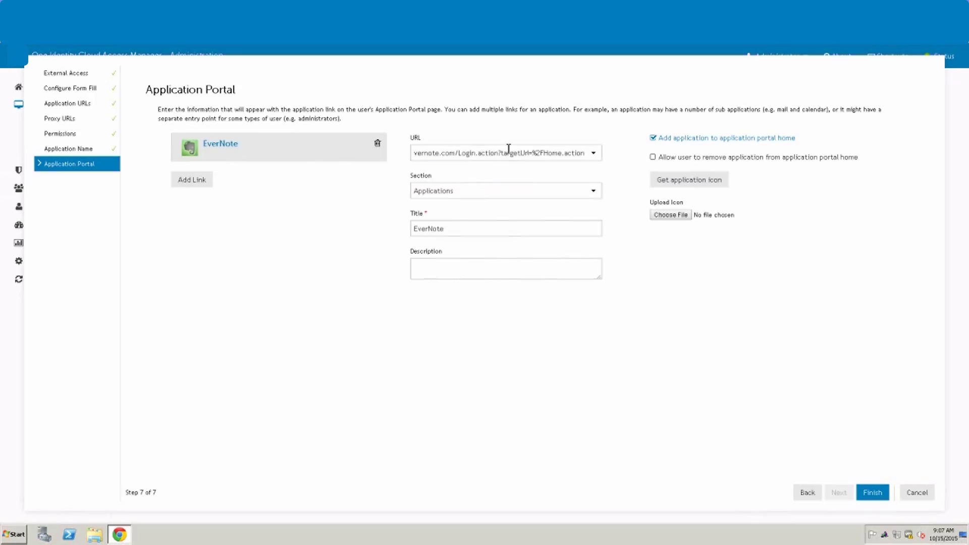
pyautogui.moveTo(503, 153); pyautogui.dragTo(630, 160)
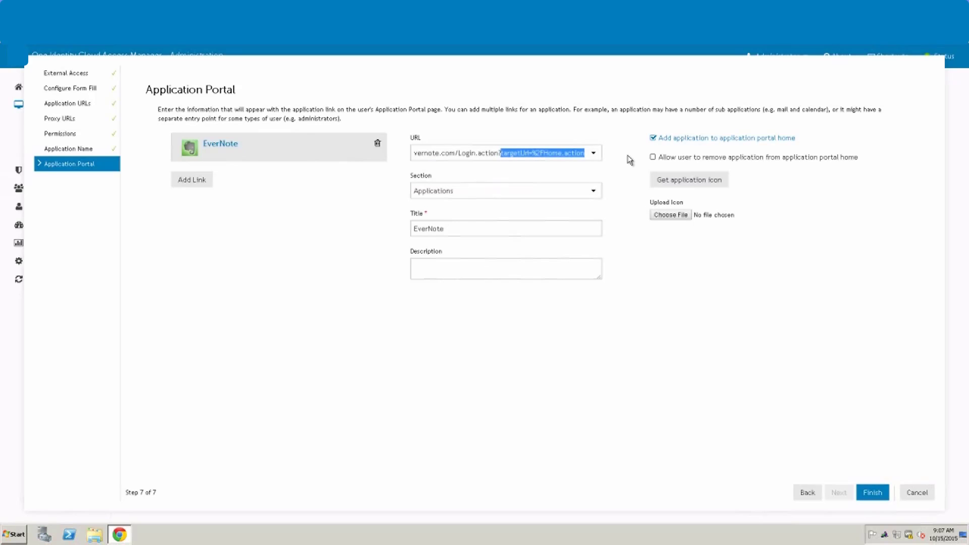
pyautogui.press('Delete')
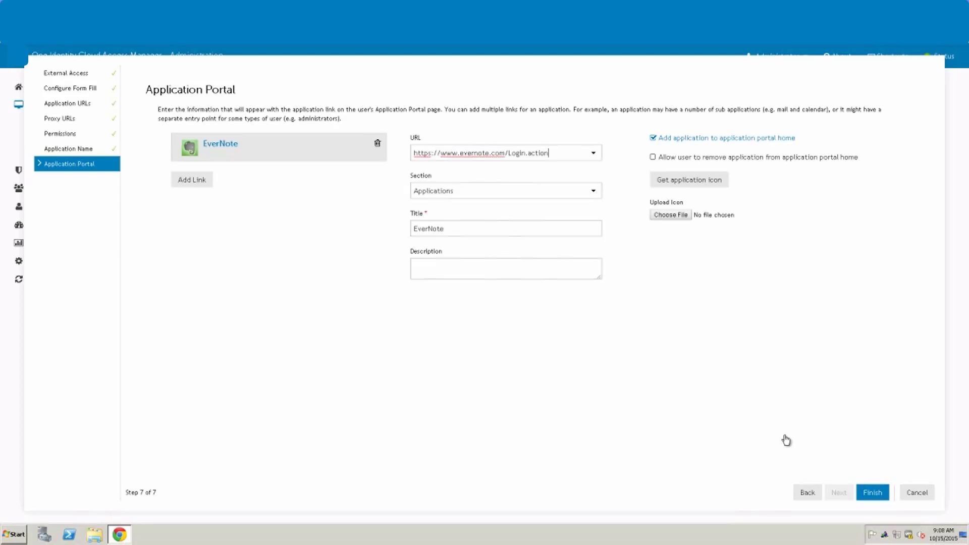
# Step: Save the new EverNote application and restart the Chrome browser
pyautogui.click(873, 492)
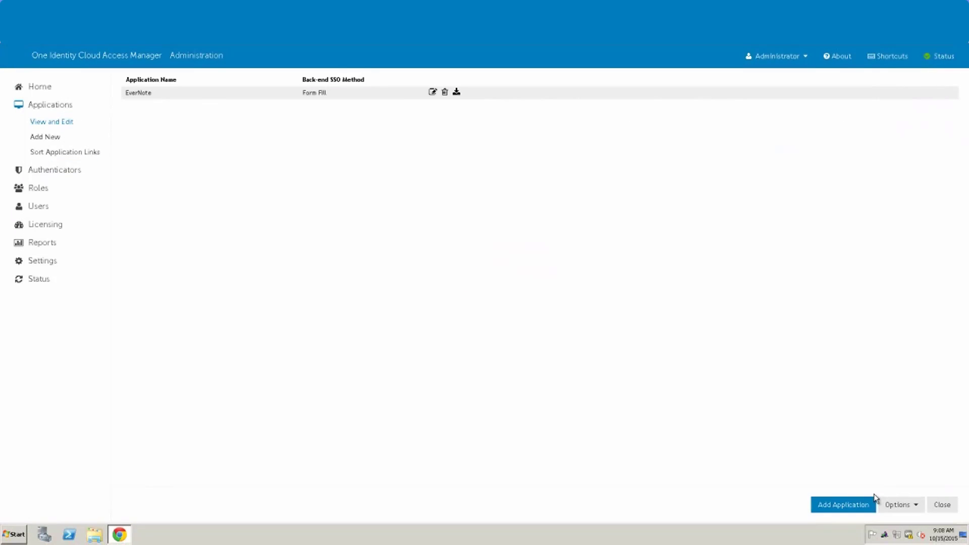
pyautogui.click(941, 505)
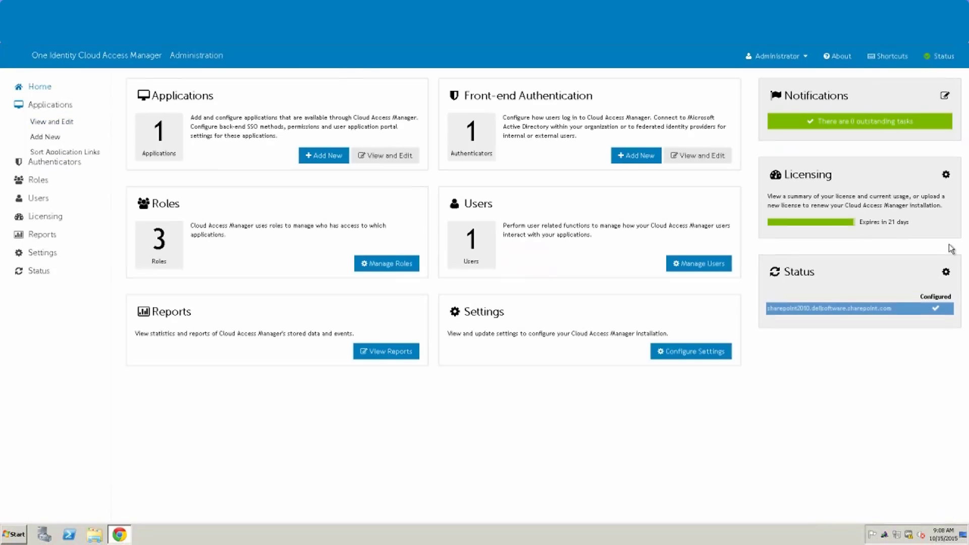
pyautogui.click(959, 4)
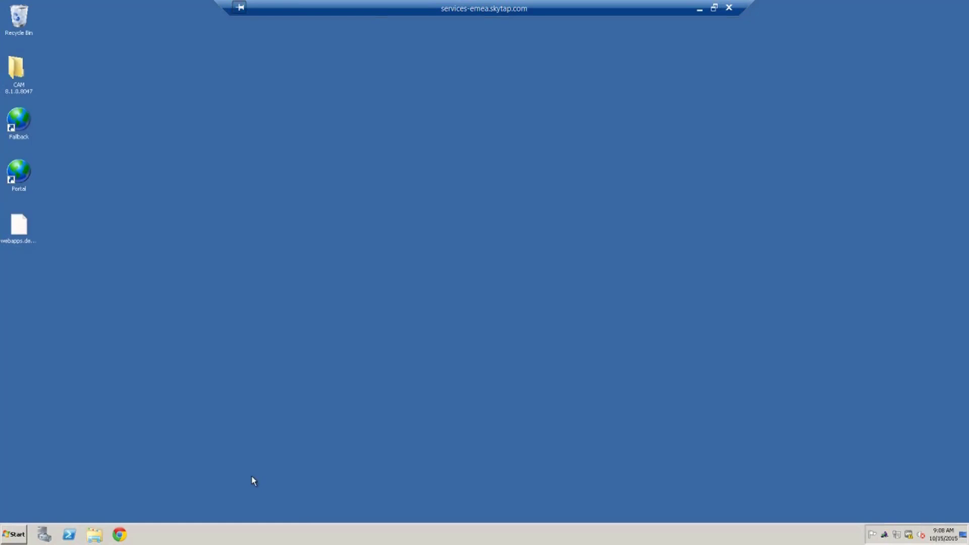
pyautogui.click(126, 538)
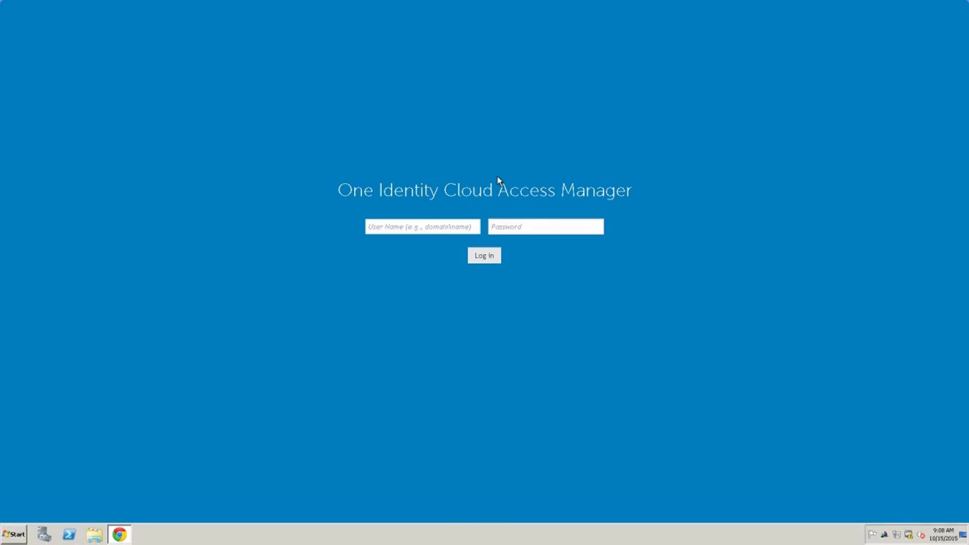
# Step: Sign back in to the Application Portal with the Administrator account and its password
pyautogui.write('Administrator')
pyautogui.press('Tab')
pyautogui.write('********')
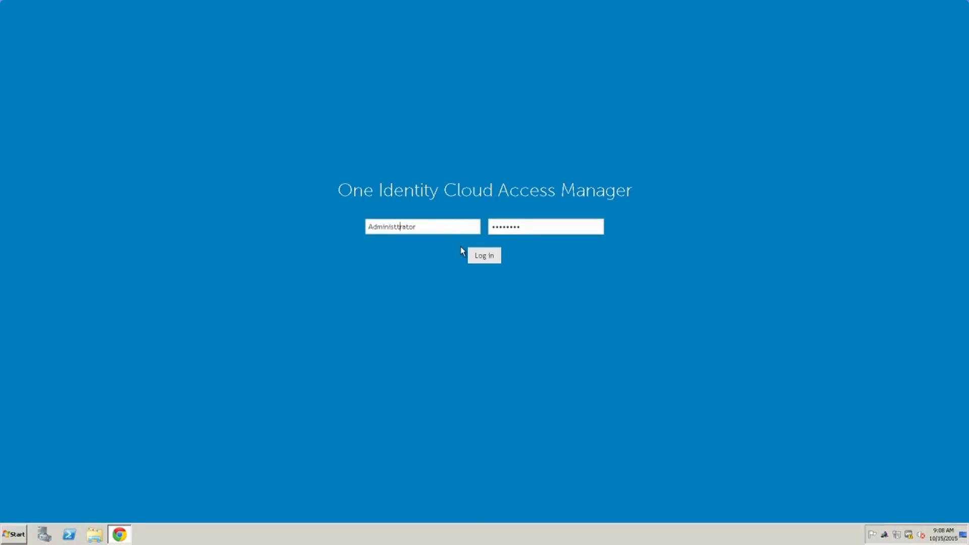
pyautogui.click(397, 227)
pyautogui.click(484, 257)
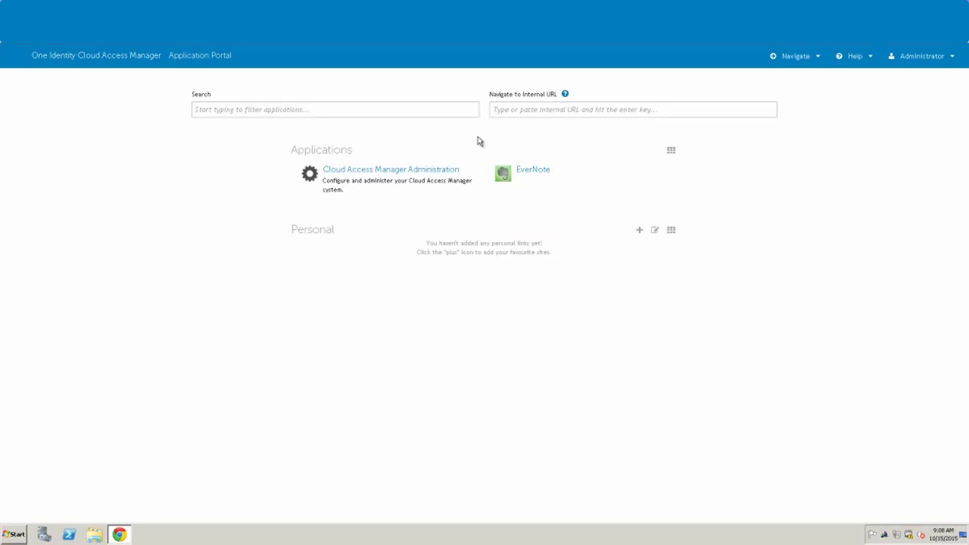
# Step: Launch EverNote from the portal and sign in with the Evernote username and password
pyautogui.click(539, 175)
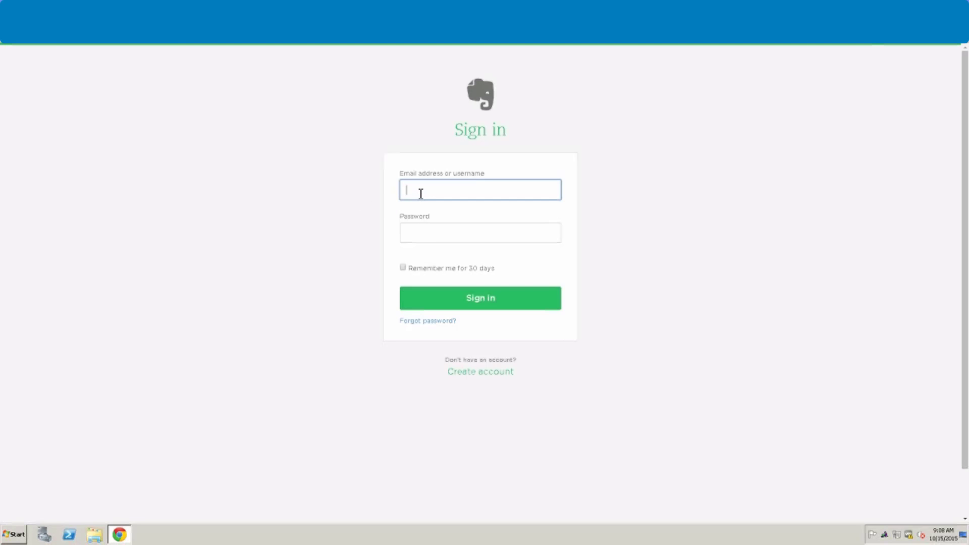
pyautogui.press('Tab')
pyautogui.write('•••')
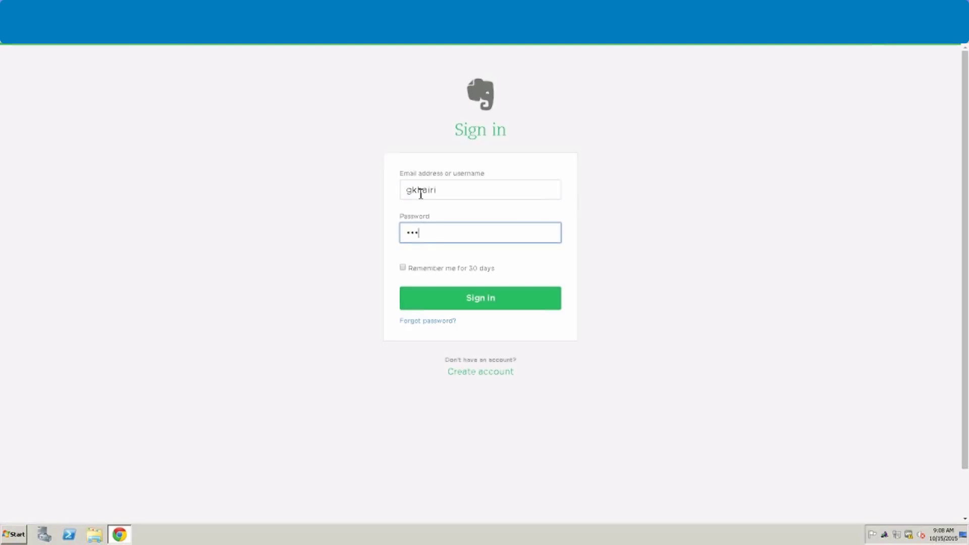
pyautogui.press('BackSpace')
pyautogui.press('BackSpace')
pyautogui.press('BackSpace')
pyautogui.write('••••••••')
pyautogui.click(464, 301)
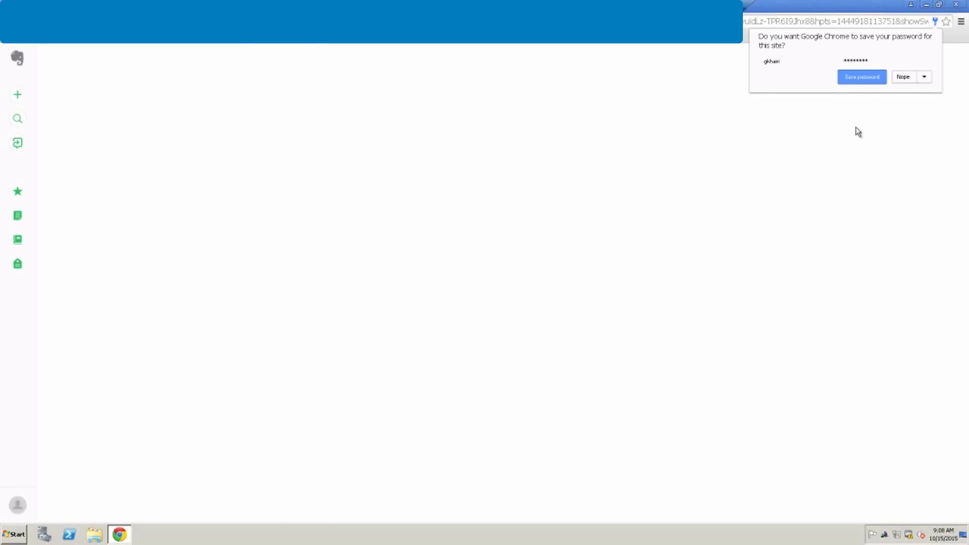
pyautogui.click(903, 78)
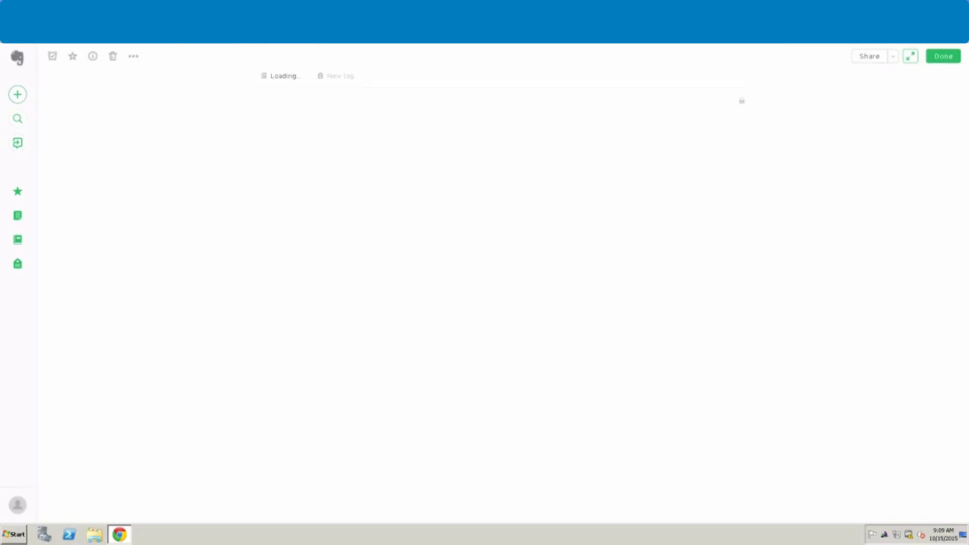
pyautogui.hotkey('ctrl', 'w')
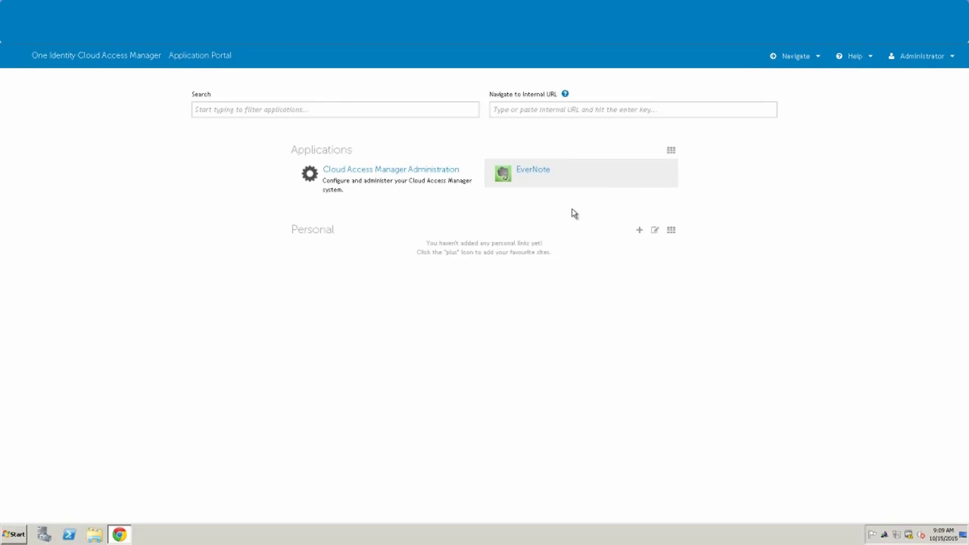
# Step: Confirm the stored EverNote entry in the Password Wallet, then relaunch EverNote from the portal
pyautogui.click(530, 173)
pyautogui.click(817, 56)
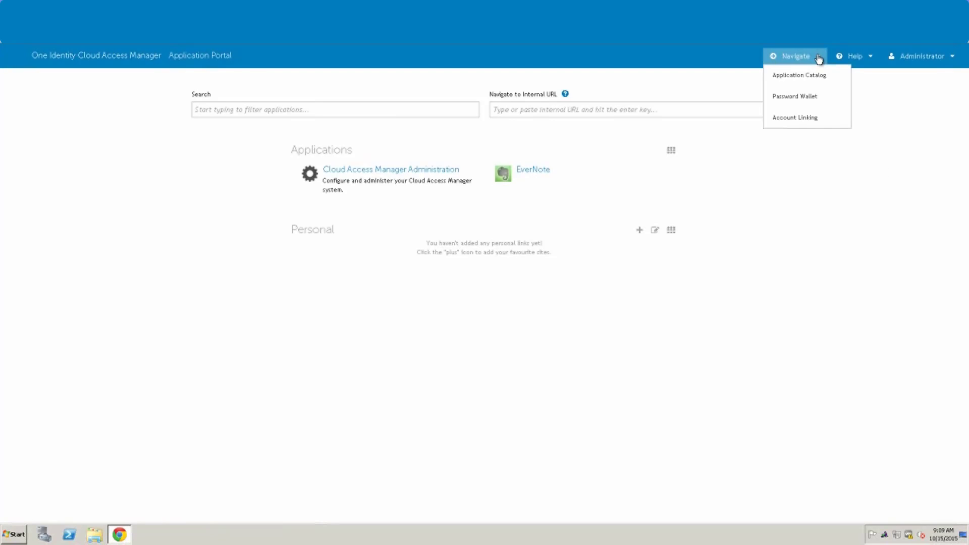
pyautogui.click(804, 102)
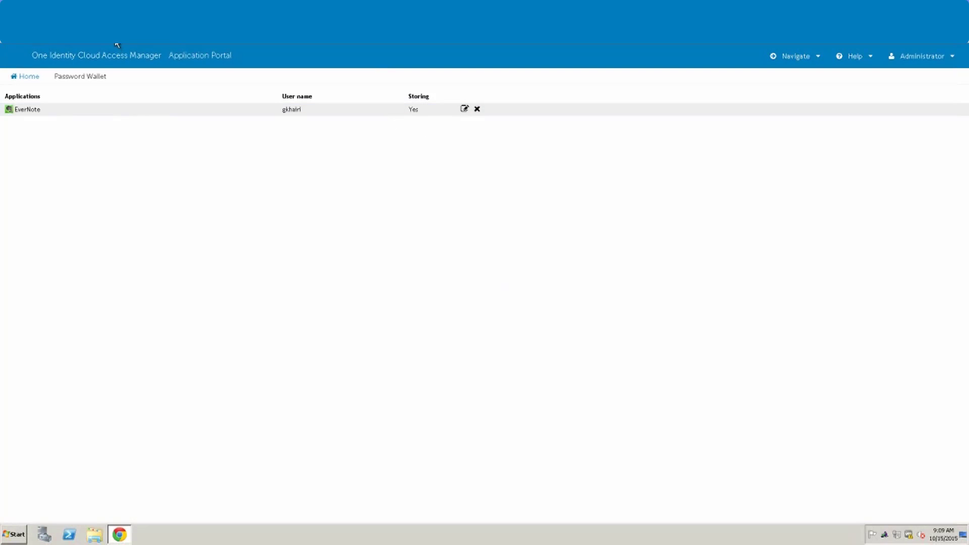
pyautogui.click(33, 76)
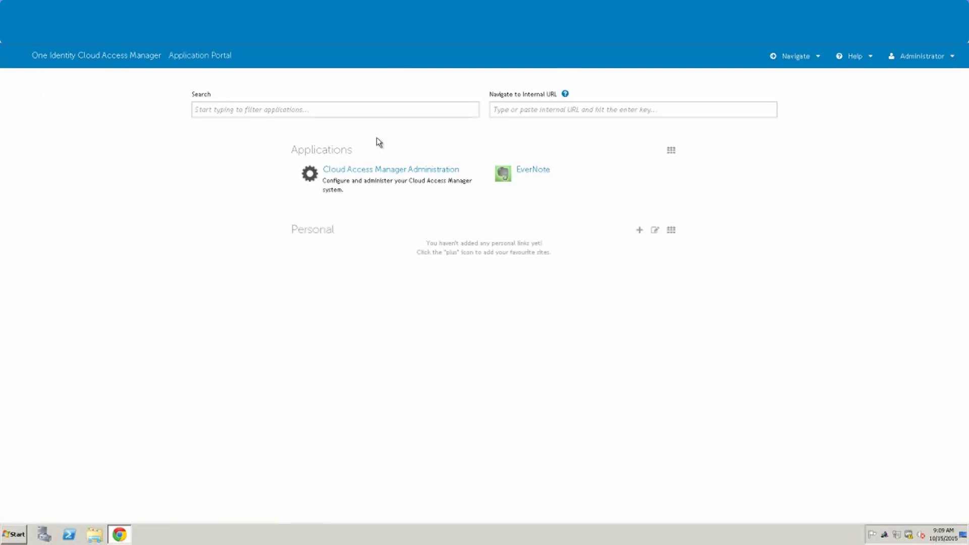
pyautogui.click(540, 172)
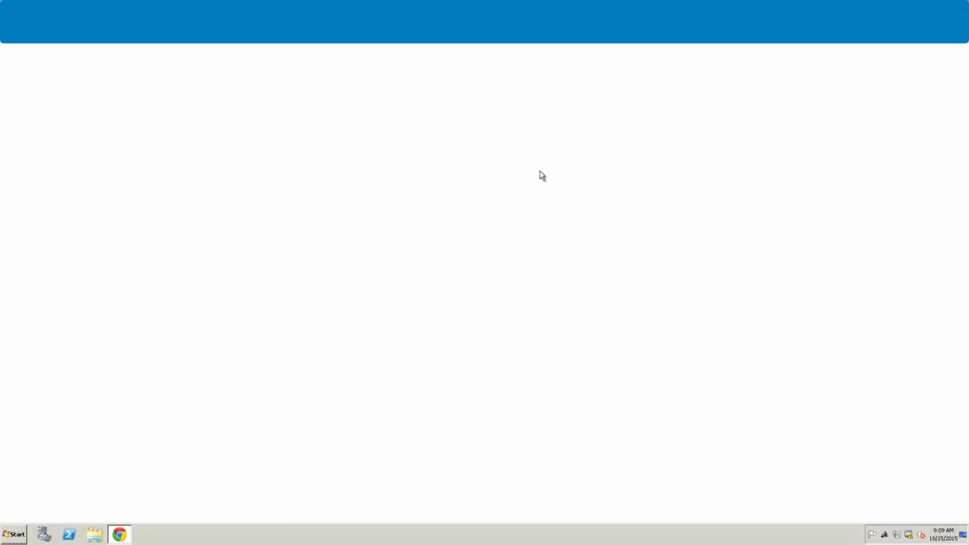